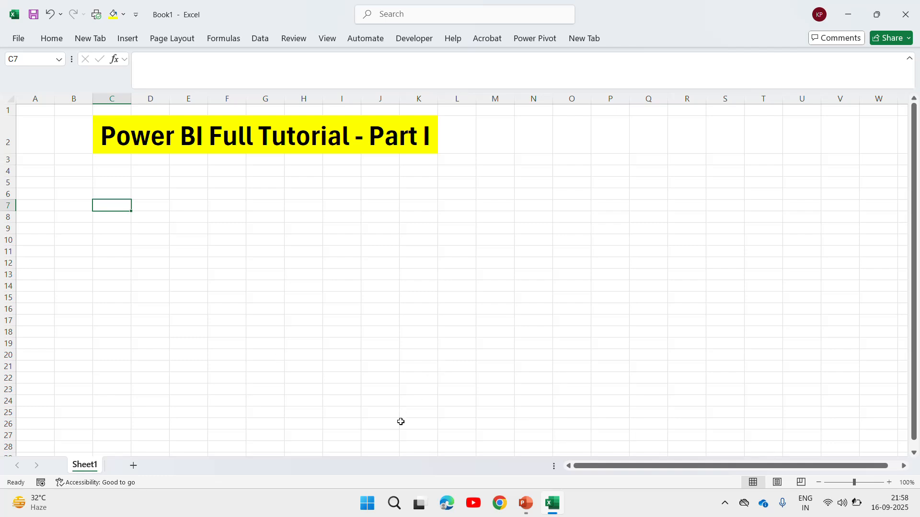
Open the Quarterly sale report1 workbook from the desktop, review its product and quarter columns, and close it
key("super+d")
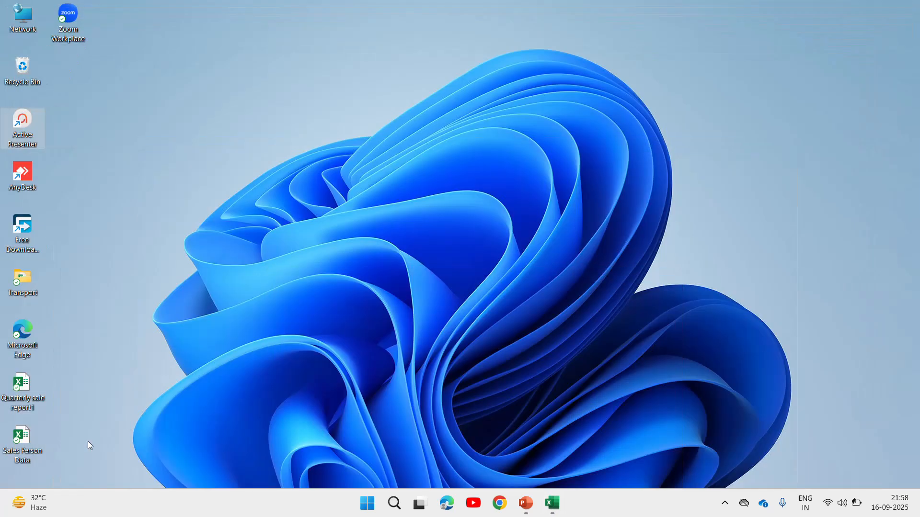
double_click(33, 396)
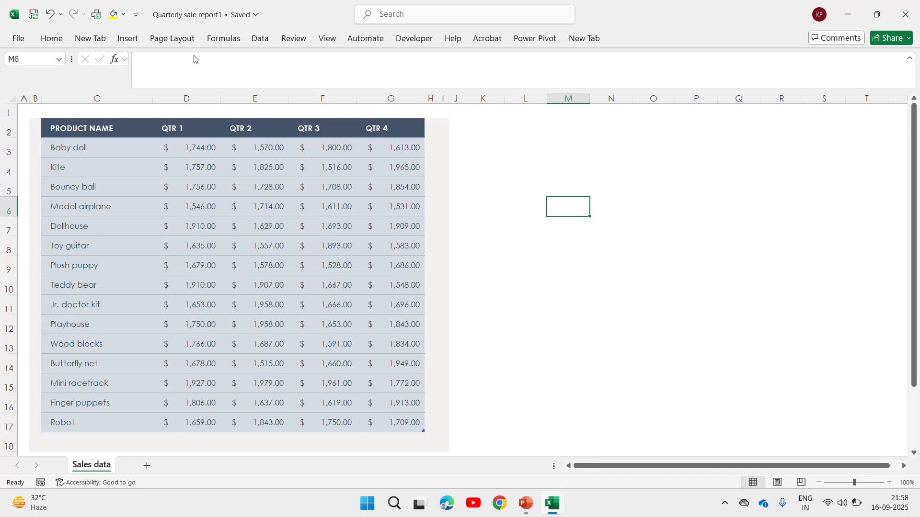
left_click(66, 132)
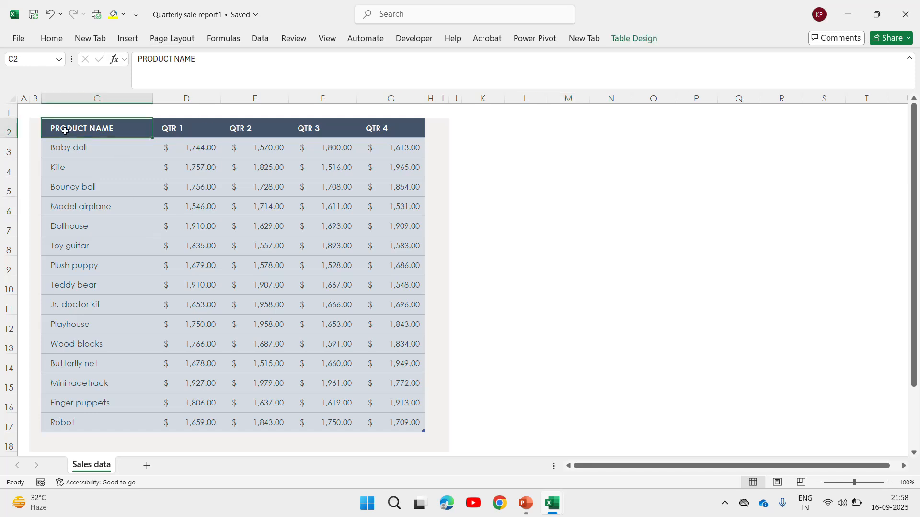
left_click(374, 134)
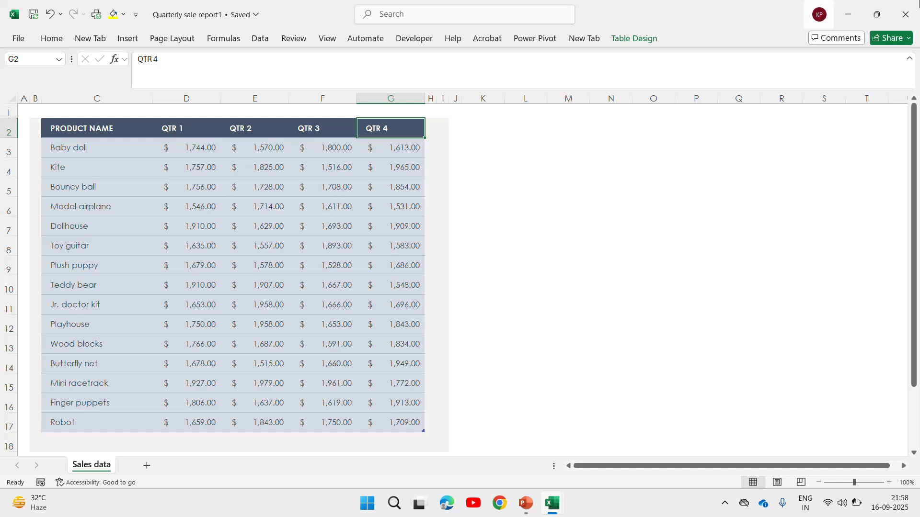
left_click(907, 16)
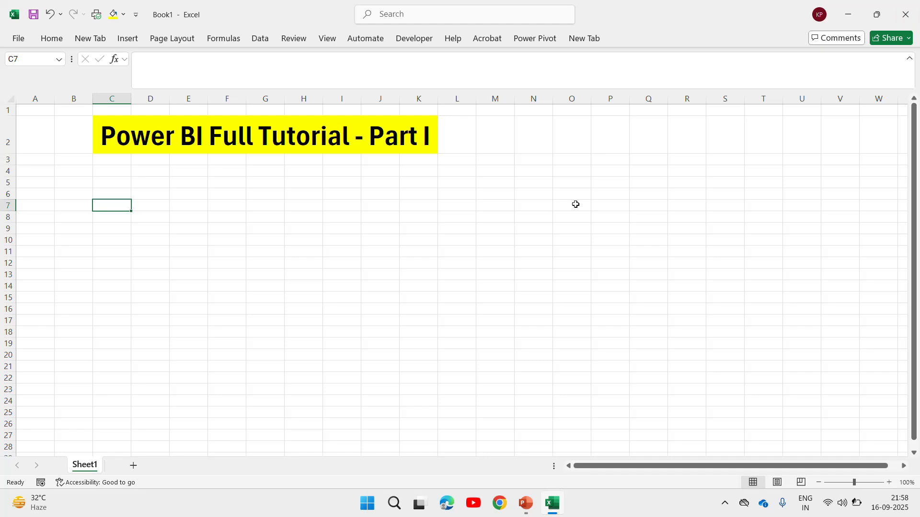
Launch Power BI Desktop, view the recent report files, and leave the start screen for the blank report
left_click(394, 501)
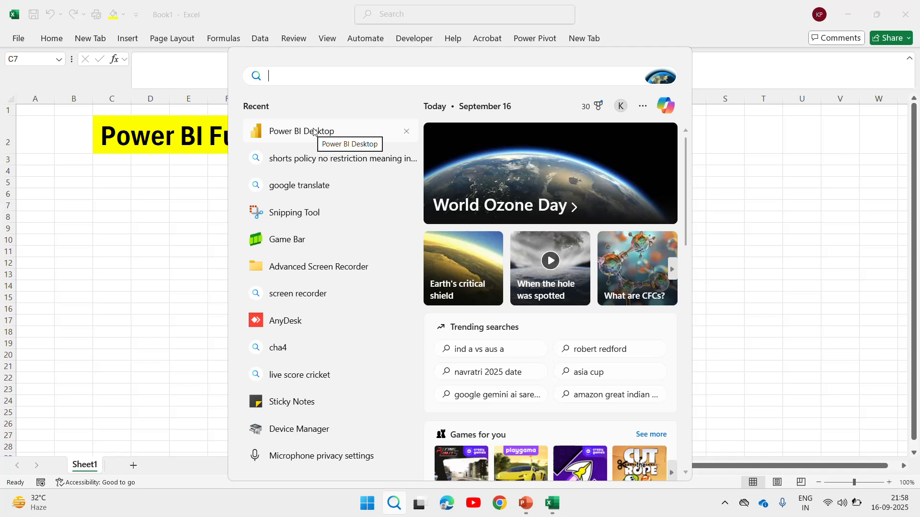
left_click(314, 131)
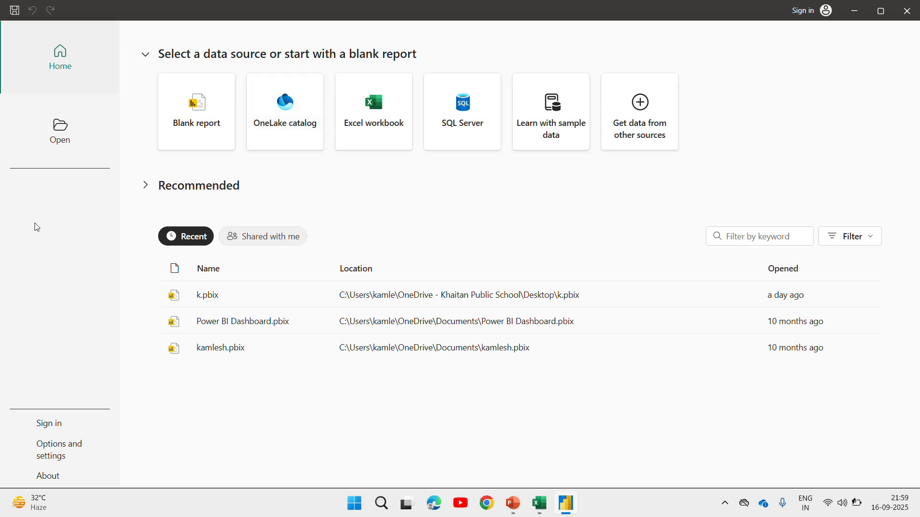
left_click(59, 129)
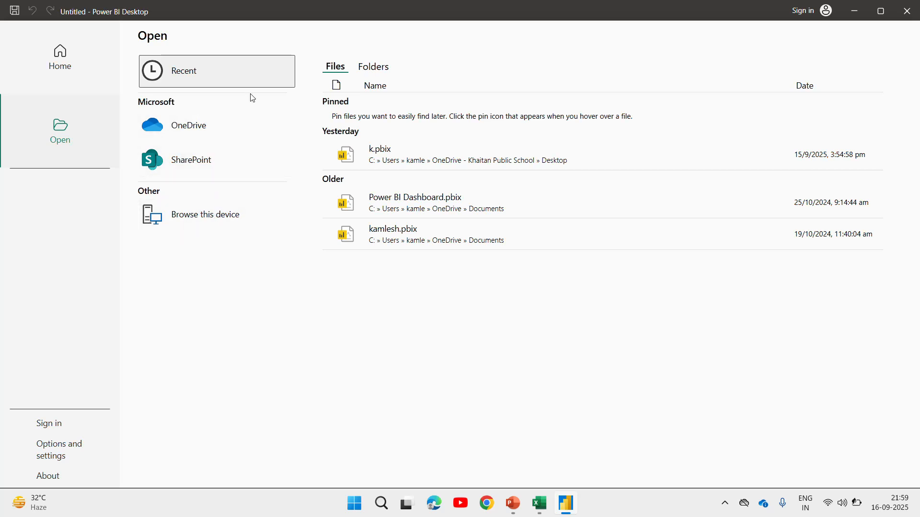
key("Escape")
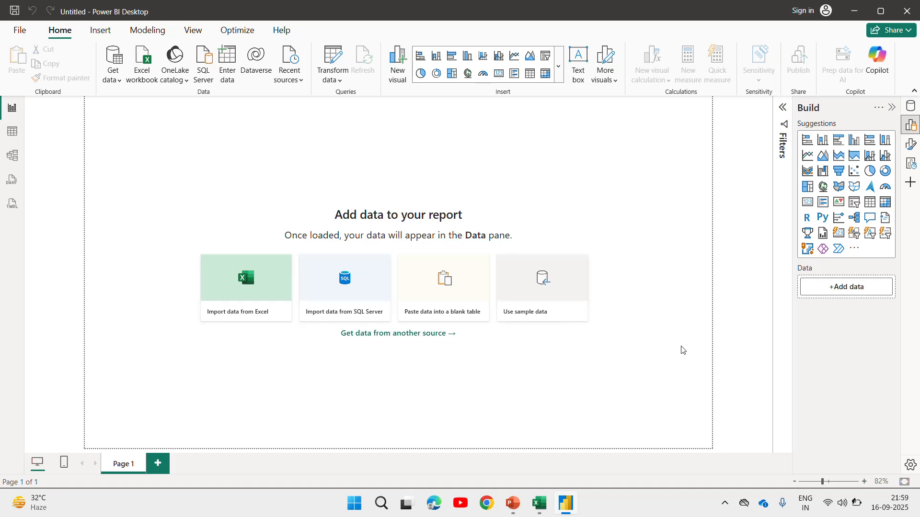
Import data from the Excel workbook Quarterly sale report1 in the Desktop folder
left_click(837, 481)
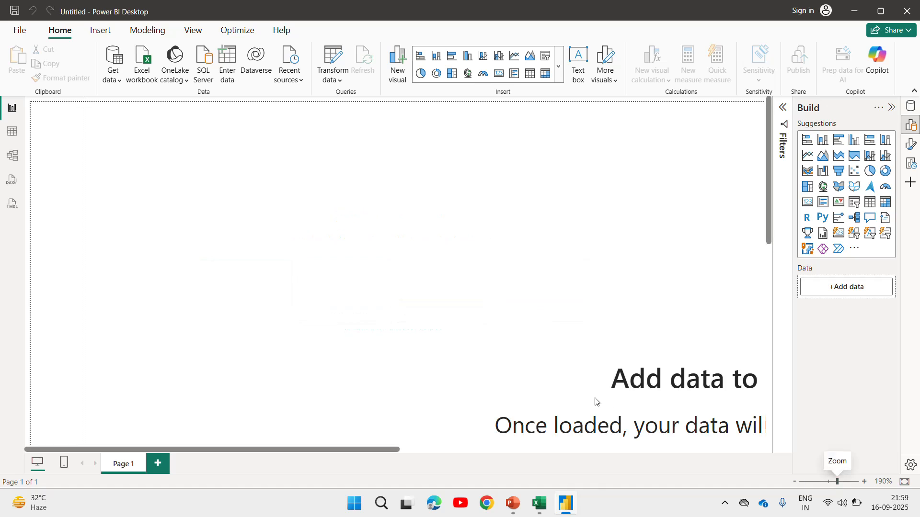
left_click_drag(771, 223, 768, 338)
left_click_drag(353, 450, 445, 450)
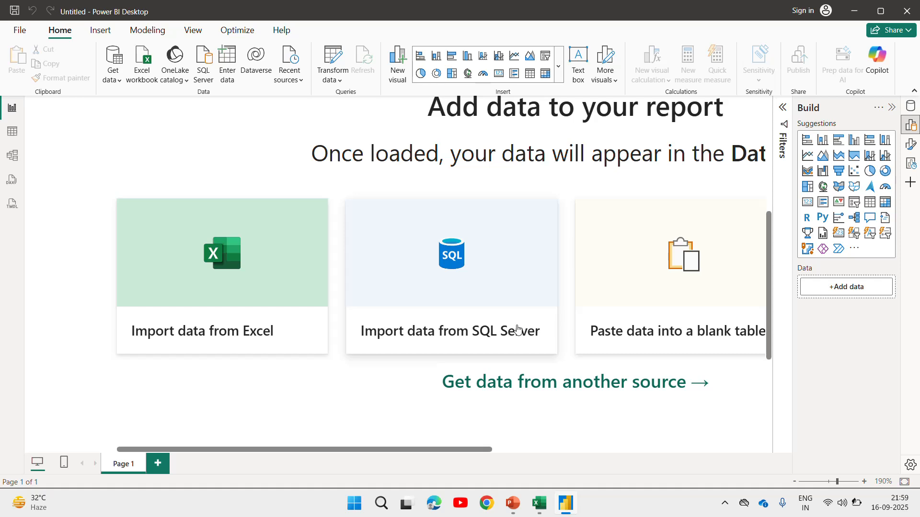
left_click(228, 287)
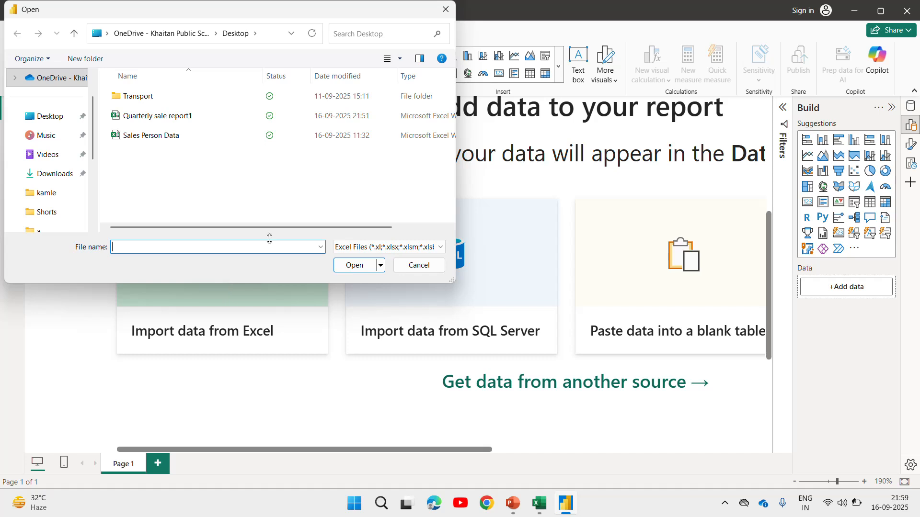
left_click(133, 119)
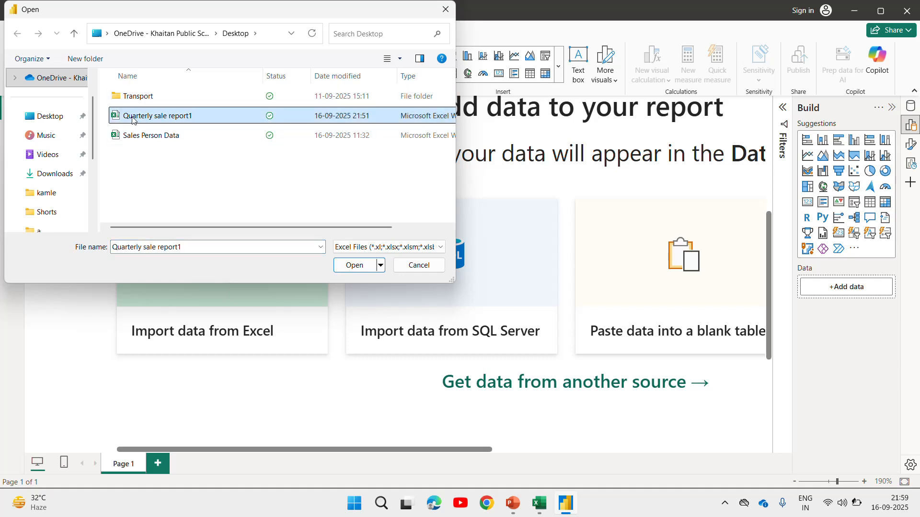
left_click(357, 263)
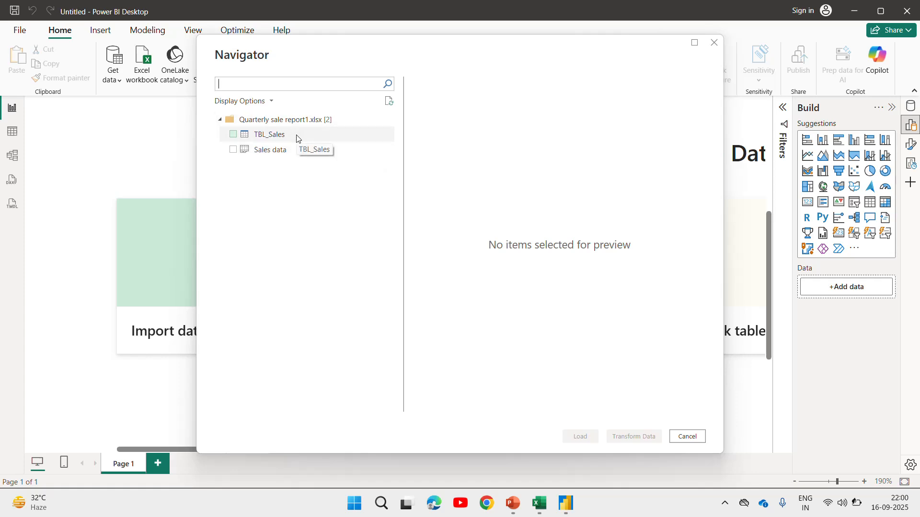
Select the Sales data sheet, bring it into Power Query Editor for transformation, and refresh its preview
left_click(234, 151)
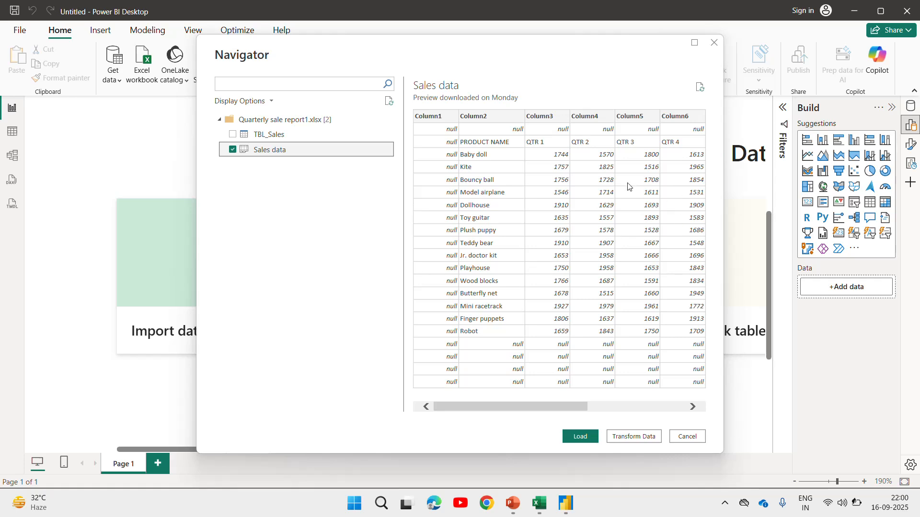
left_click(695, 43)
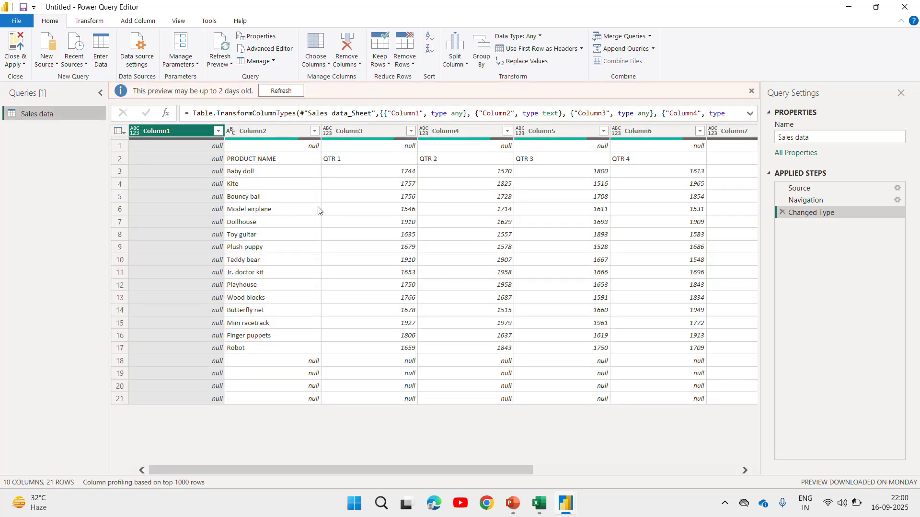
left_click(282, 91)
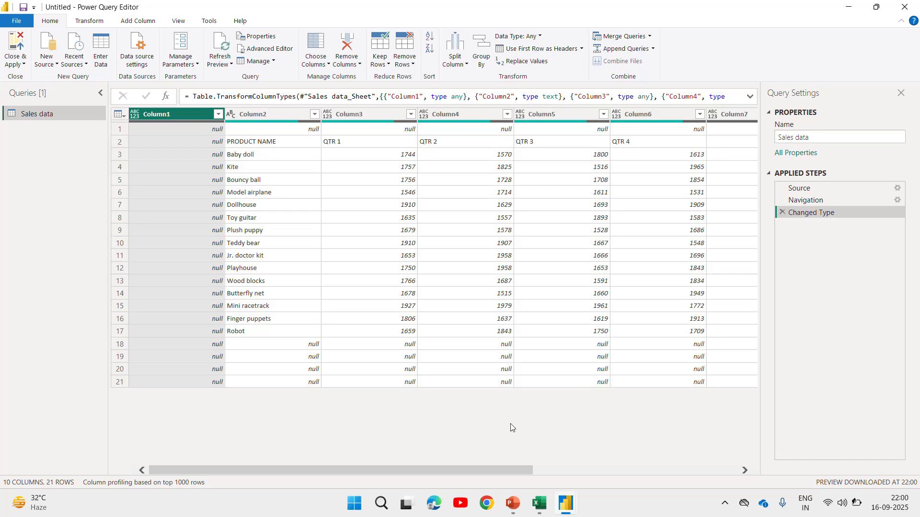
Delete the Changed Type and Navigation steps from the Sales data query, leaving only Source
mouse_move(540, 503)
left_click(782, 212)
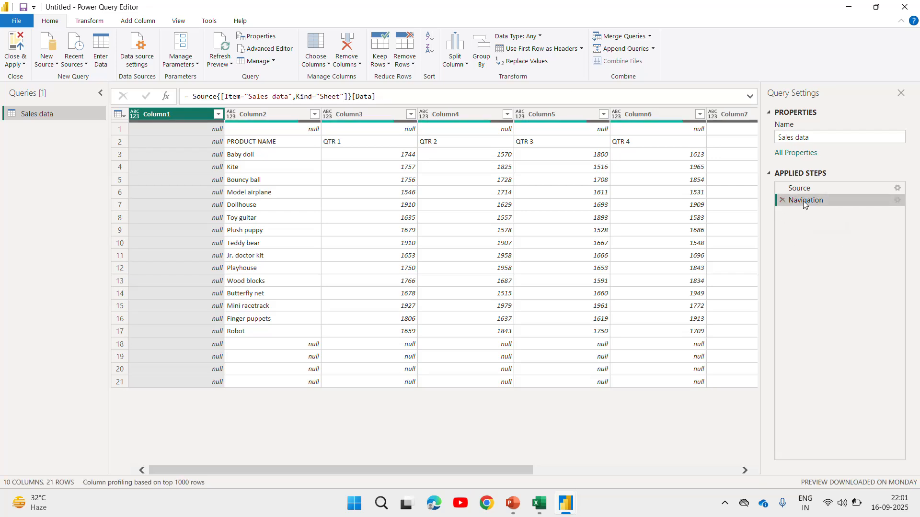
left_click(782, 200)
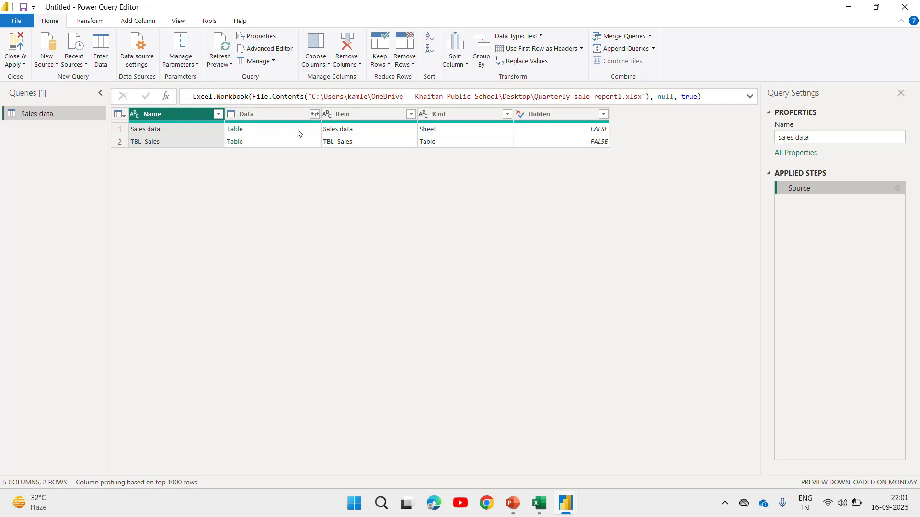
Choose only the Name and Data columns to keep, excluding Item, Kind and Hidden
left_click(325, 65)
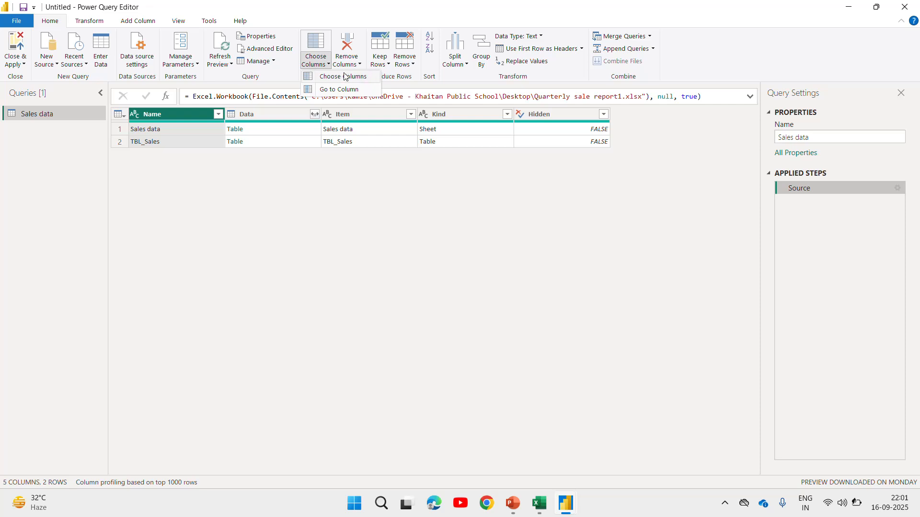
left_click(343, 75)
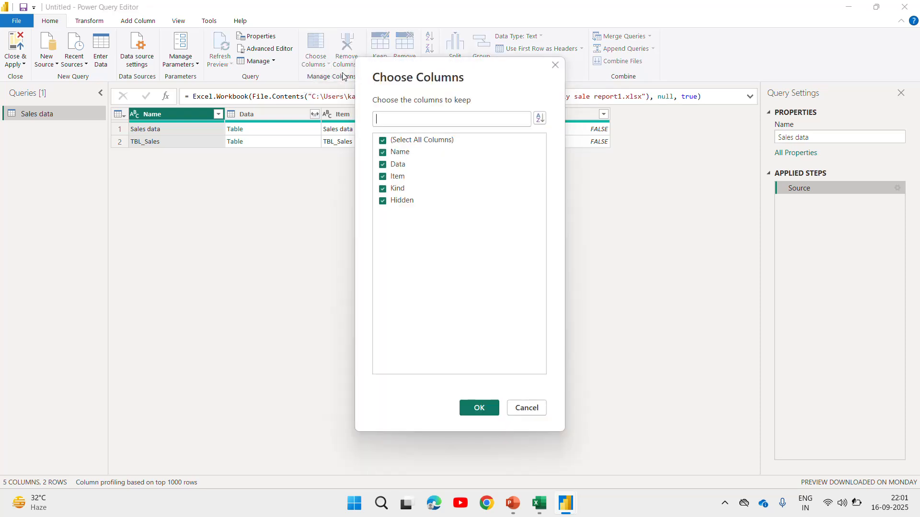
left_click_drag(472, 92, 678, 121)
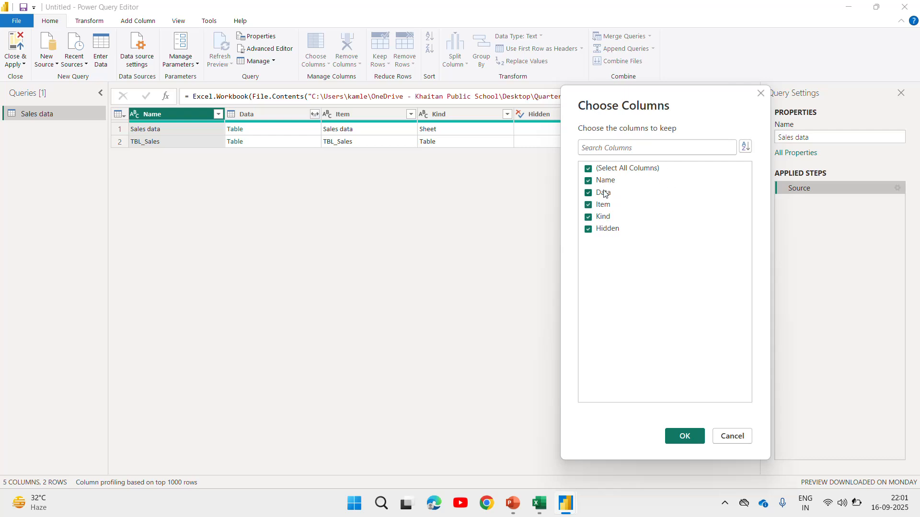
left_click(588, 205)
left_click(588, 217)
left_click(588, 228)
left_click(684, 436)
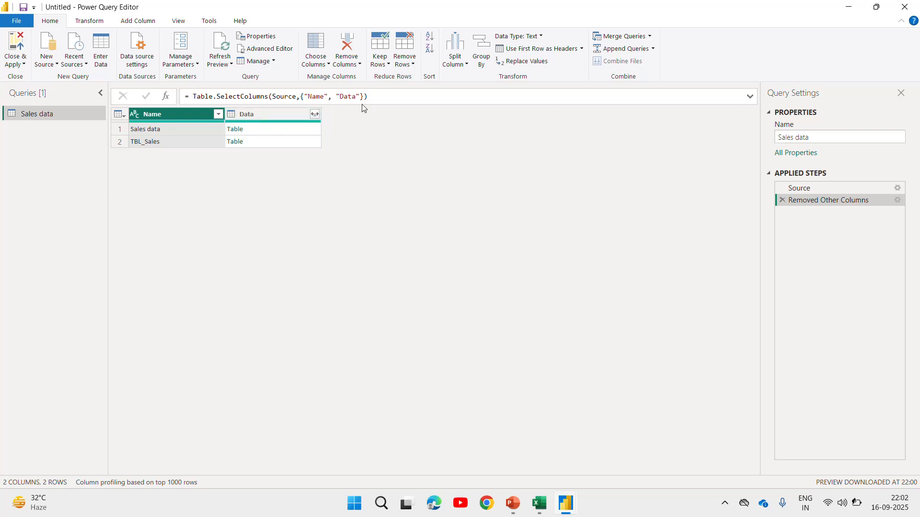
Expand the Data column with all its nested columns, using the original column name as prefix
left_click(315, 114)
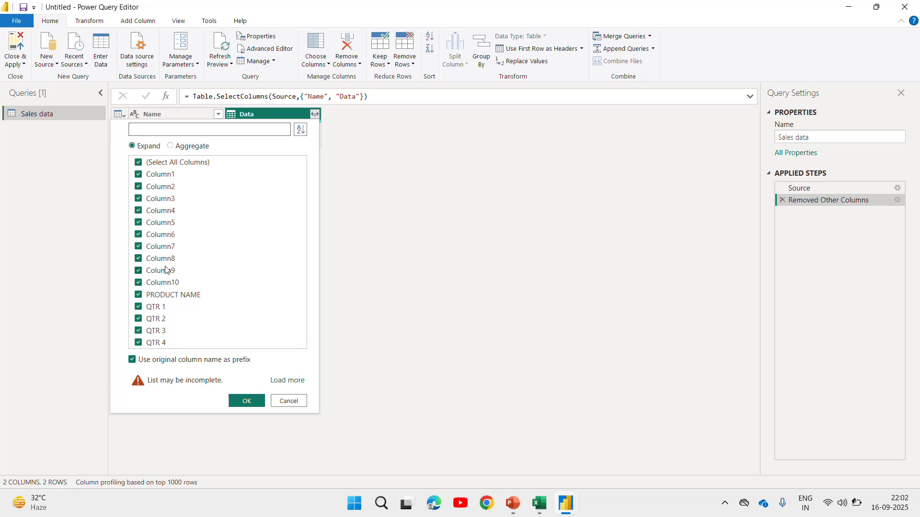
left_click(260, 405)
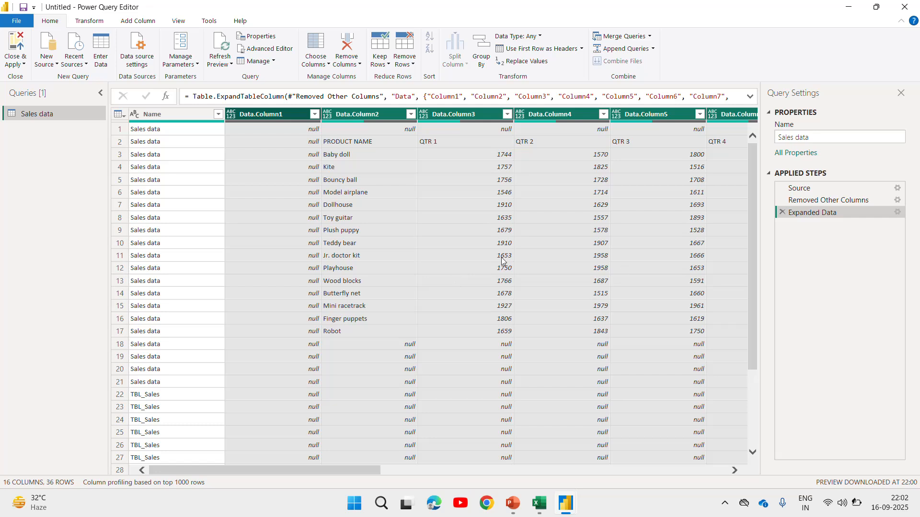
left_click_drag(314, 471, 277, 492)
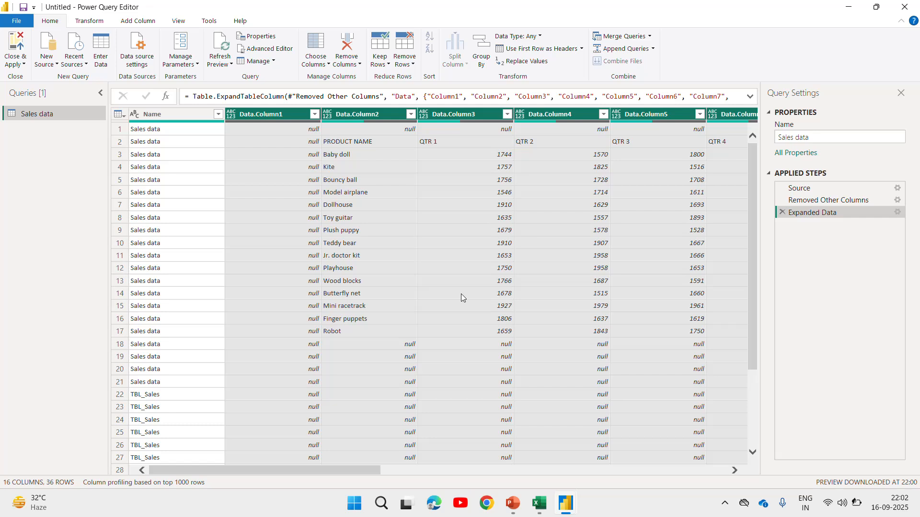
Remove the Name and Data.Column1 columns from the expanded table
left_click(162, 114)
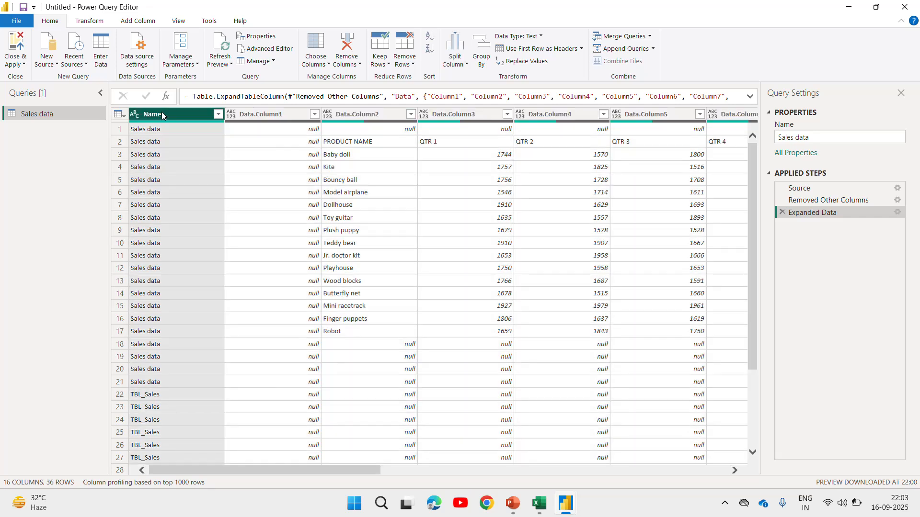
left_click(275, 116, "ctrl")
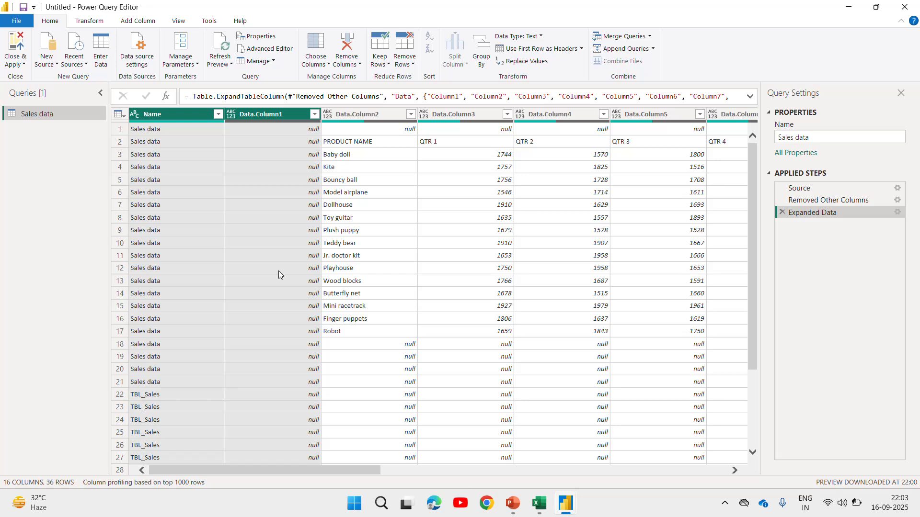
left_click(361, 68)
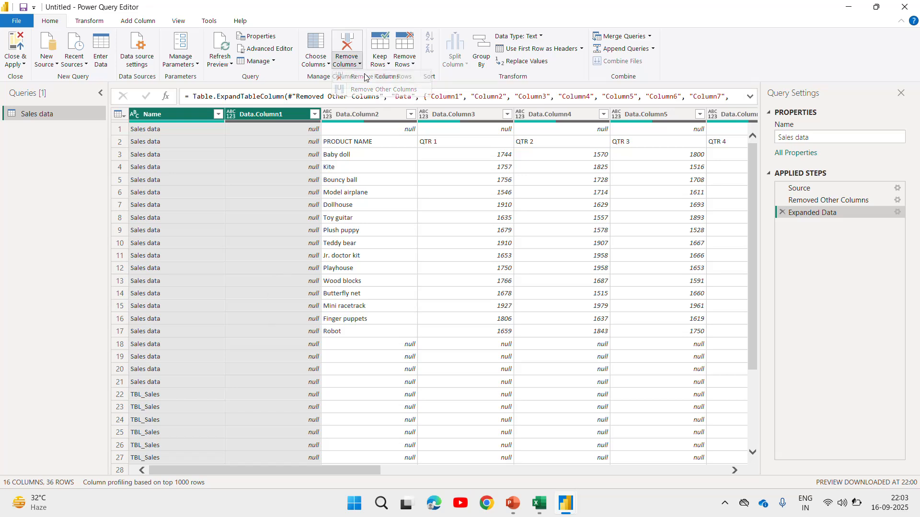
left_click(371, 77)
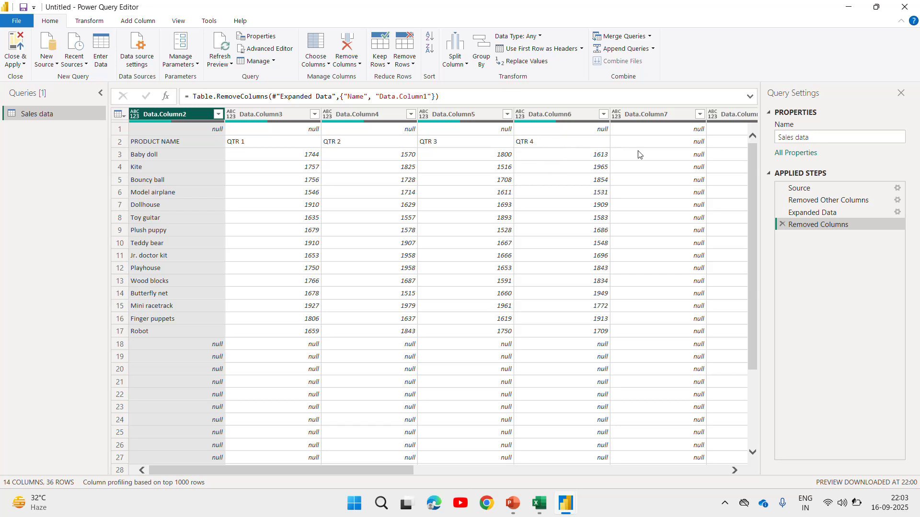
Remove all columns from Data.Column7 through Data.QTR 4
left_click(651, 114)
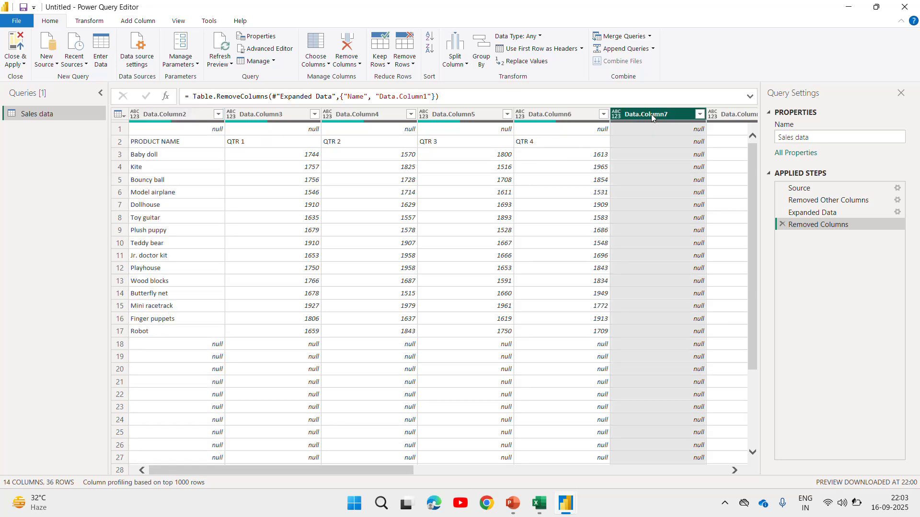
key("shift+Right")
key("shift+Right")
key("shift+Right")
key("shift+Right")
key("shift+Right")
key("shift+Right")
key("shift+Right")
key("shift+Right")
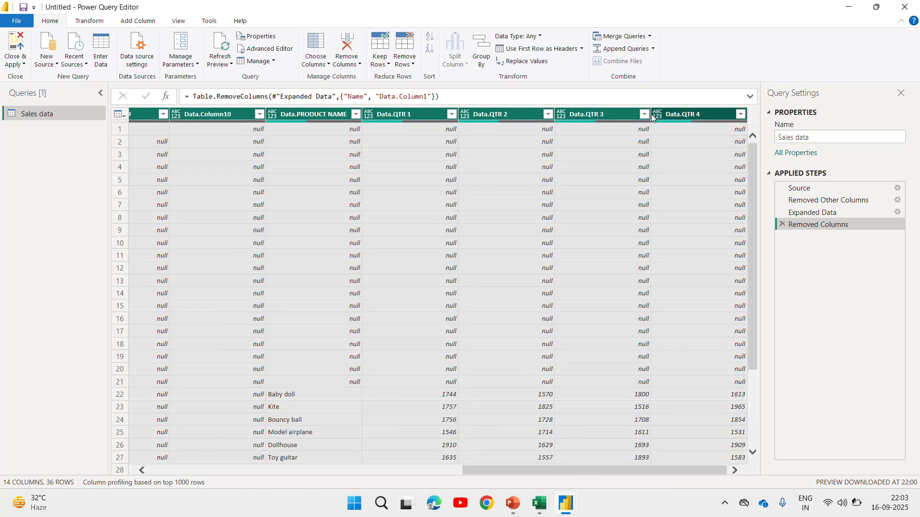
left_click(361, 66)
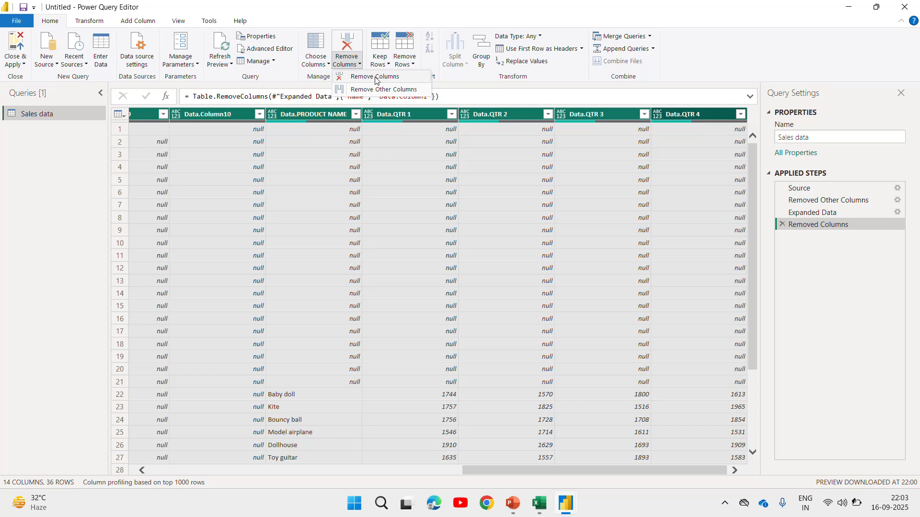
left_click(375, 76)
Examine the rows of Data.Column2 down through the product names and the empty rows below them
left_click(363, 151)
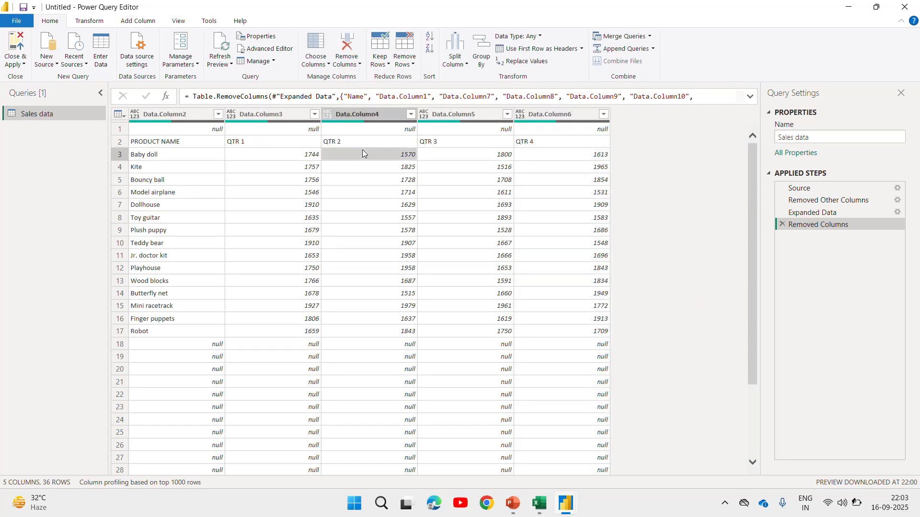
key("Left")
key("Left")
key("Down")
key("Down")
key("Down")
key("Down")
key("Down")
key("Down")
key("Down")
key("Down")
key("Down")
key("Down")
key("Down")
key("Down")
key("Down")
key("Down")
key("Down")
key("Down")
key("Down")
key("Down")
key("Down")
key("Down")
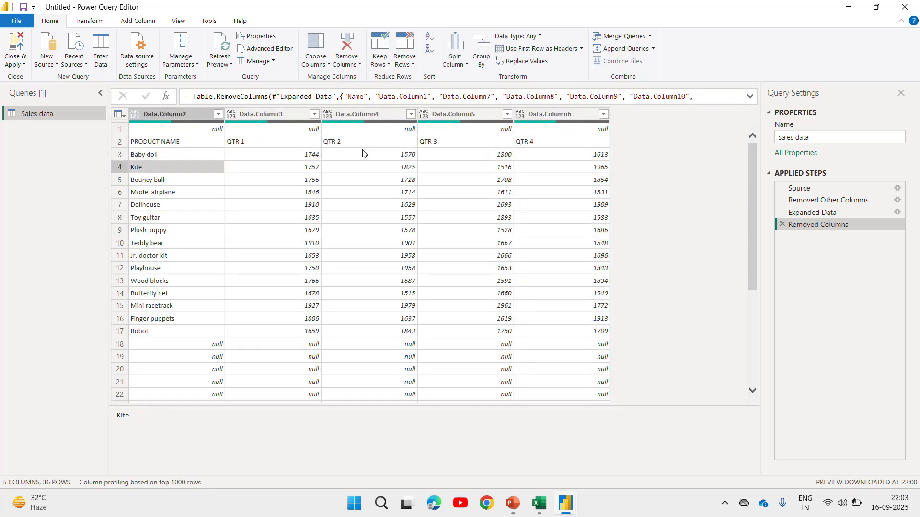
Examine the null rows of Data.Column2 that follow the Robot row
key("Down")
key("Down")
key("Down")
key("Down")
key("Down")
key("Down")
key("Down")
key("Down")
key("Down")
key("Up")
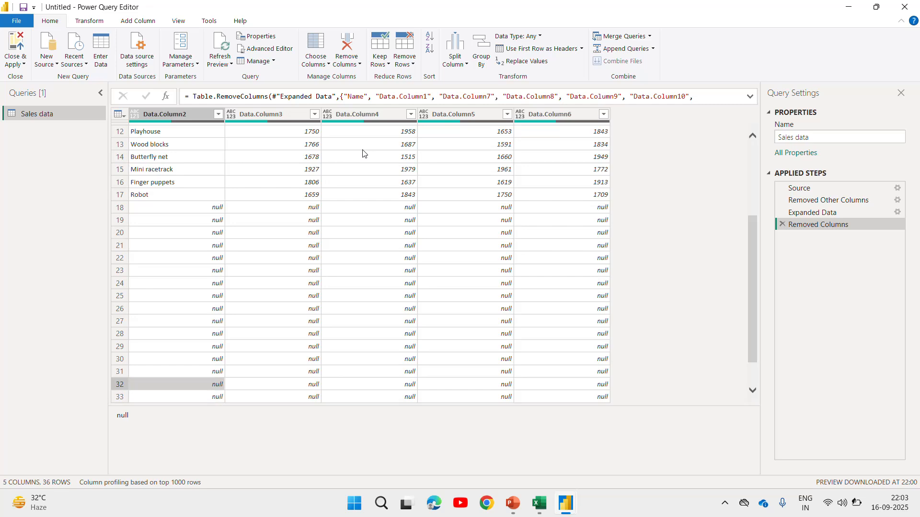
key("Up")
key("Up")
key("Up")
key("Up")
key("Up")
key("Up")
key("Up")
key("Up")
key("Up")
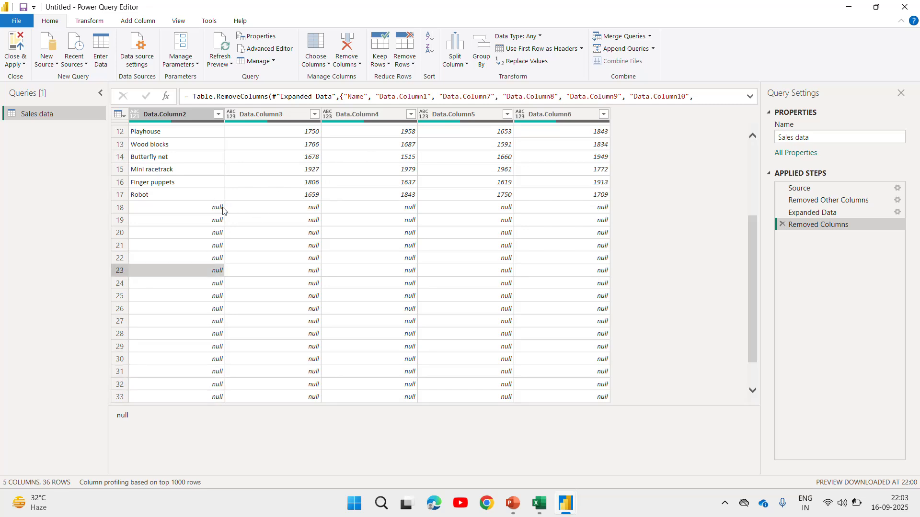
Filter the null values out of Data.Column2, keeping all product names and the PRODUCT NAME row
left_click_drag(756, 281, 754, 145)
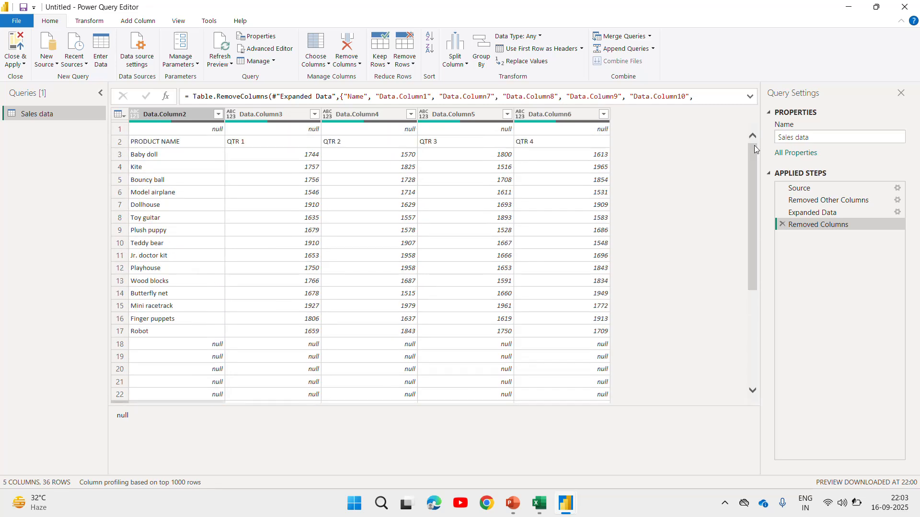
left_click(218, 114)
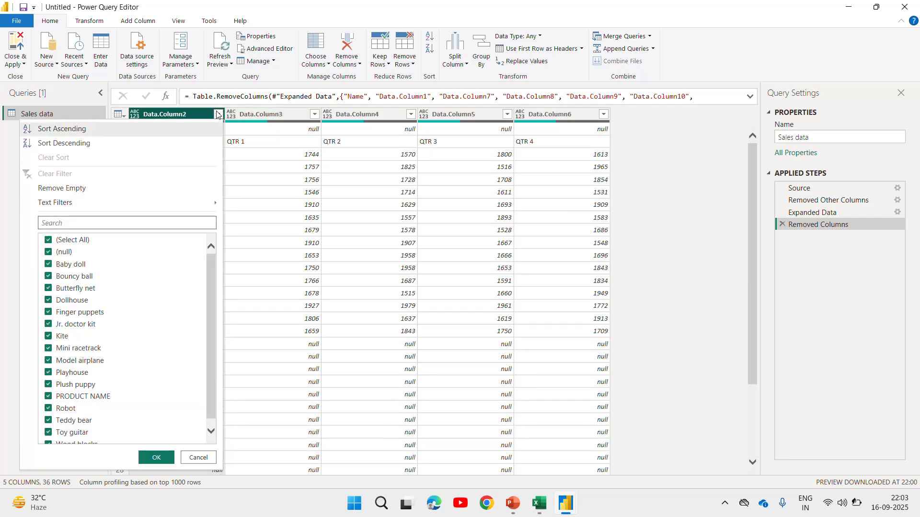
left_click(50, 252)
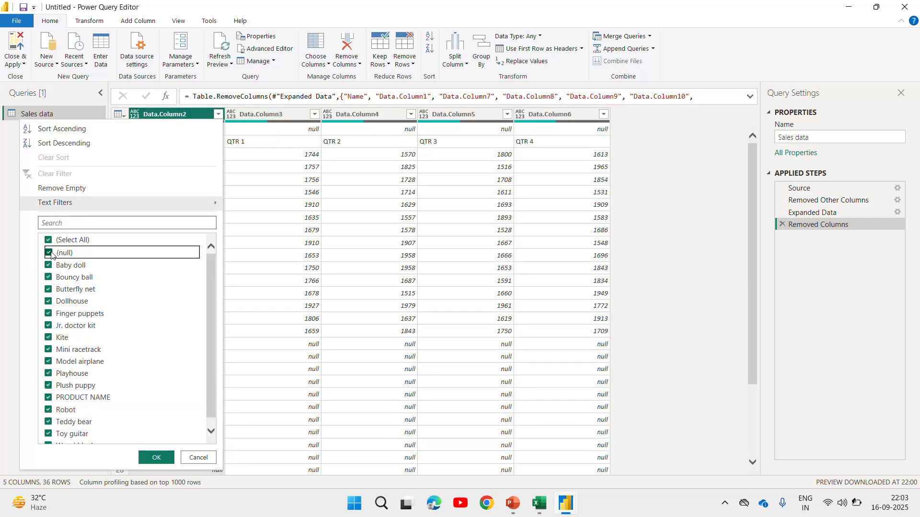
left_click_drag(212, 290, 211, 361)
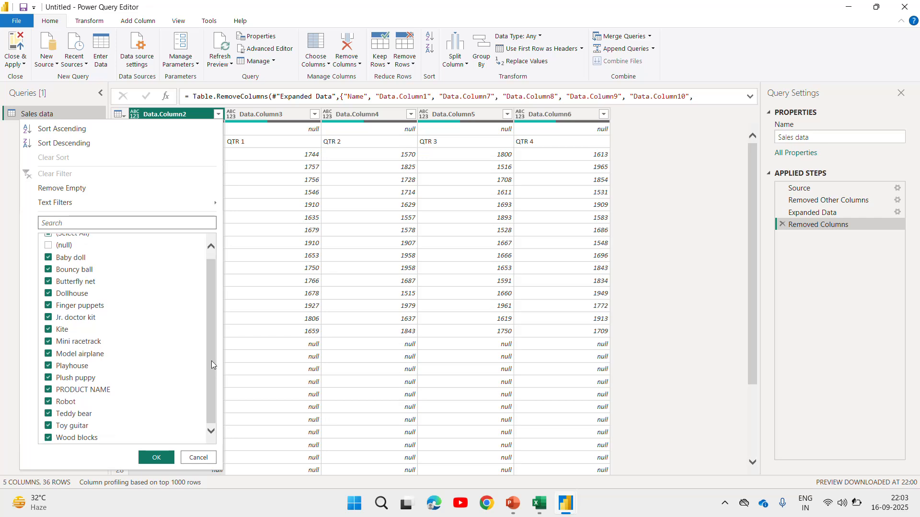
left_click(156, 459)
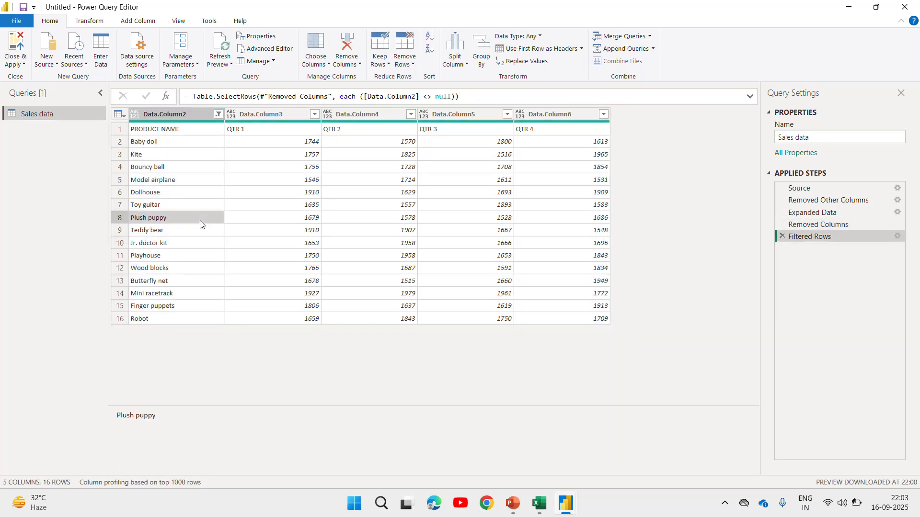
Examine the filtered rows of Data.Column2 up to the PRODUCT NAME row
key("Up")
key("Up")
key("Down")
key("Down")
key("Up")
key("Up")
key("Up")
key("Up")
key("Up")
key("Up")
key("Up")
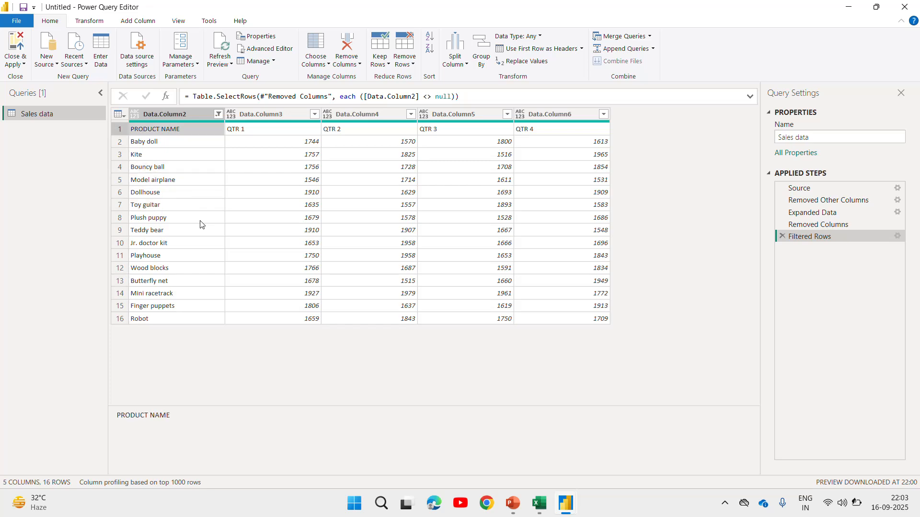
key("ctrl+space")
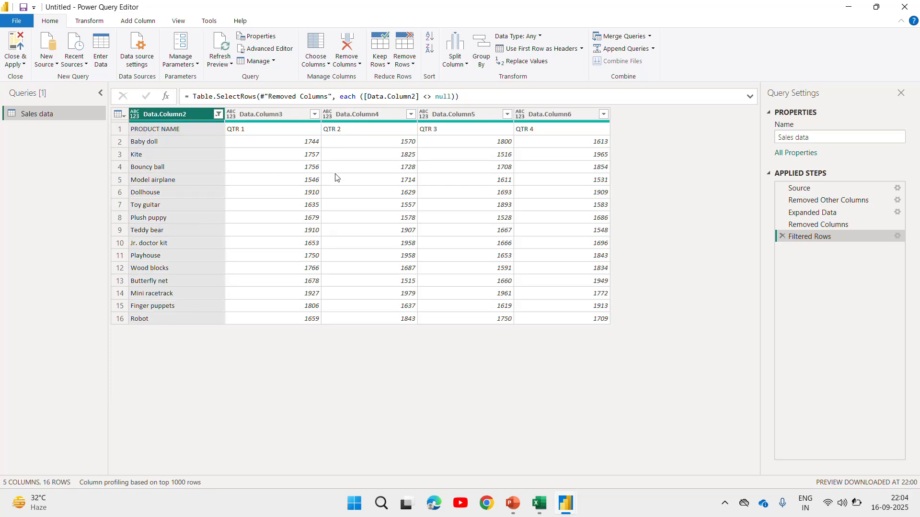
Promote the first row, containing PRODUCT NAME and QTR 1 through QTR 4, to column headers
left_click(375, 134)
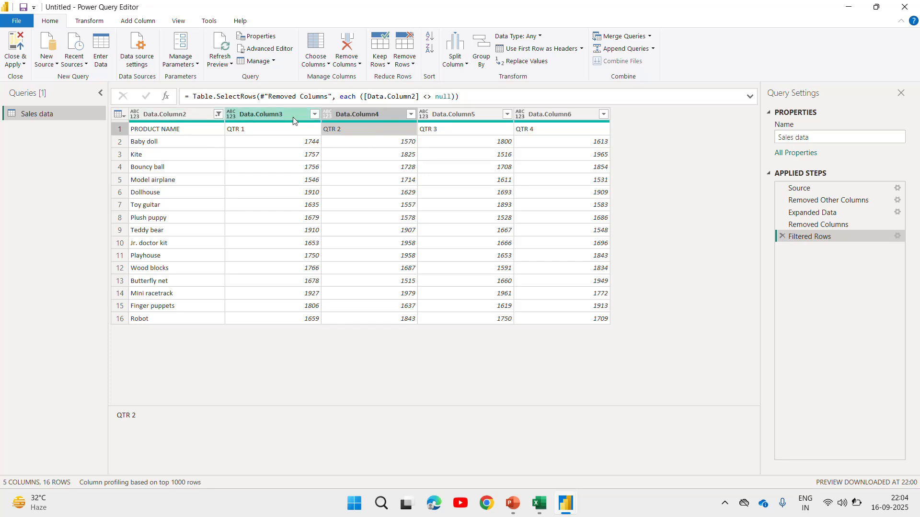
left_click(253, 128)
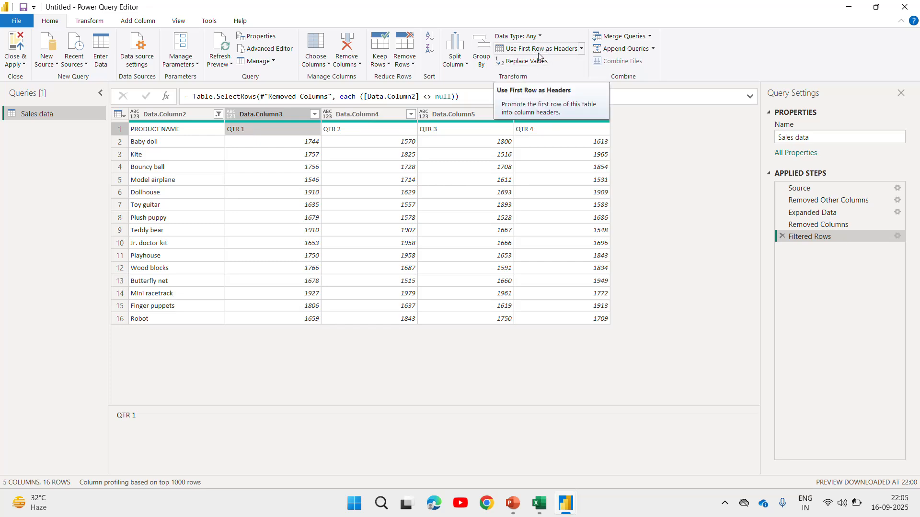
left_click(581, 52)
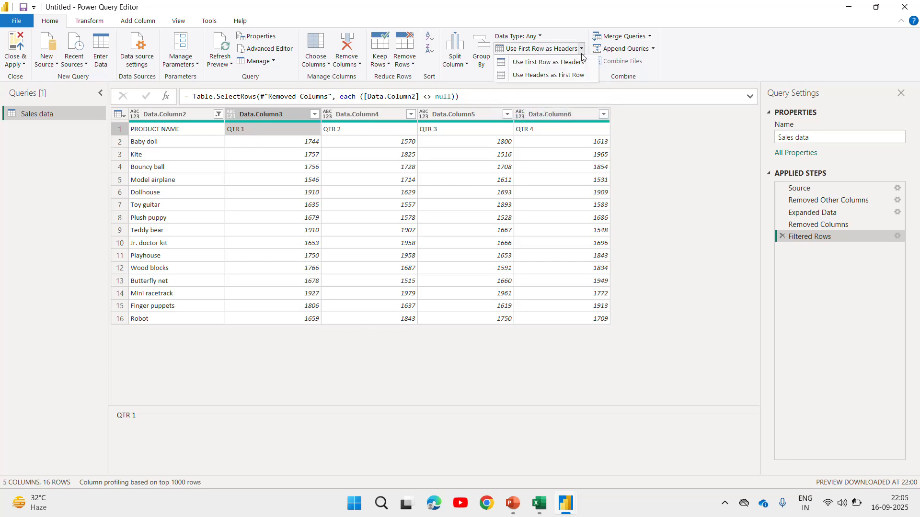
left_click(545, 63)
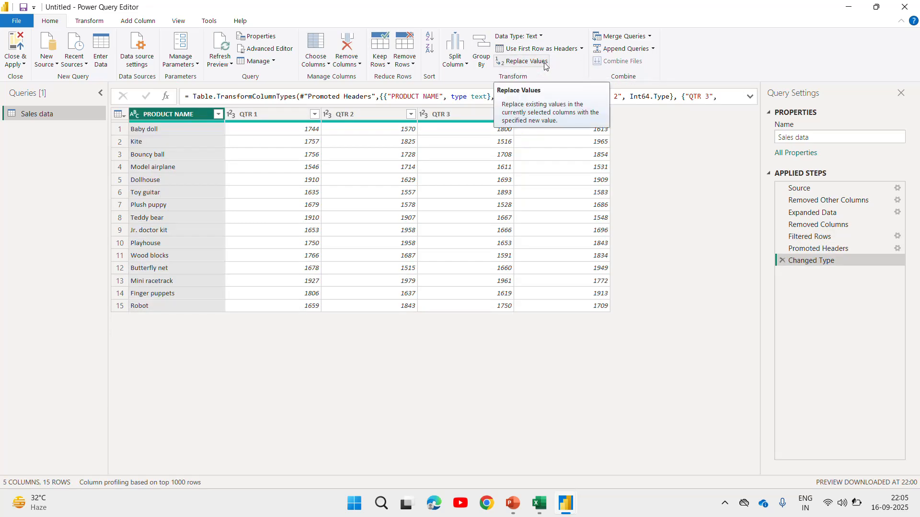
Review the PRODUCT NAME column and each of the QTR 1 through QTR 4 columns under the promoted headers
left_click(265, 144)
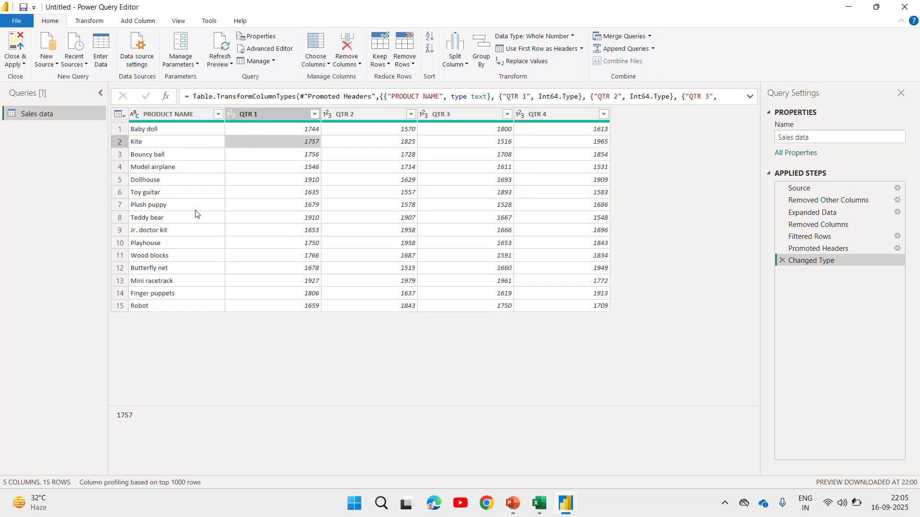
left_click(176, 130)
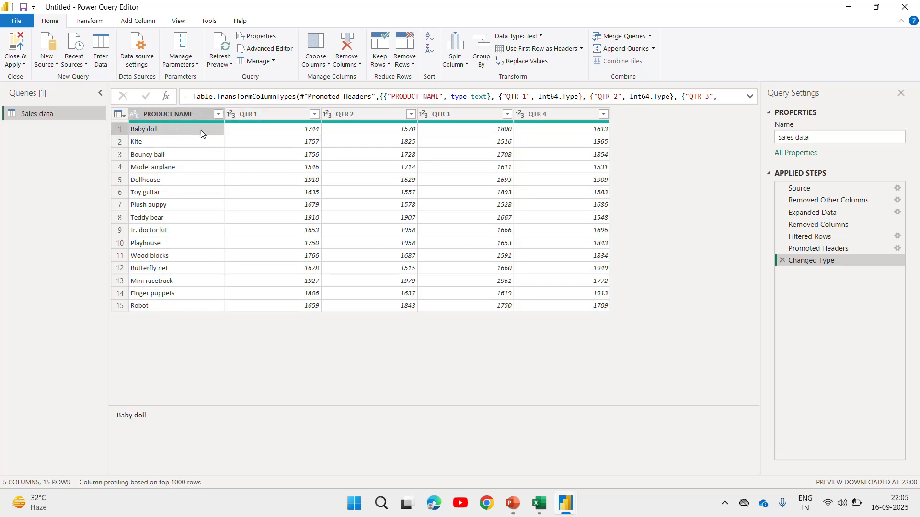
left_click(268, 115)
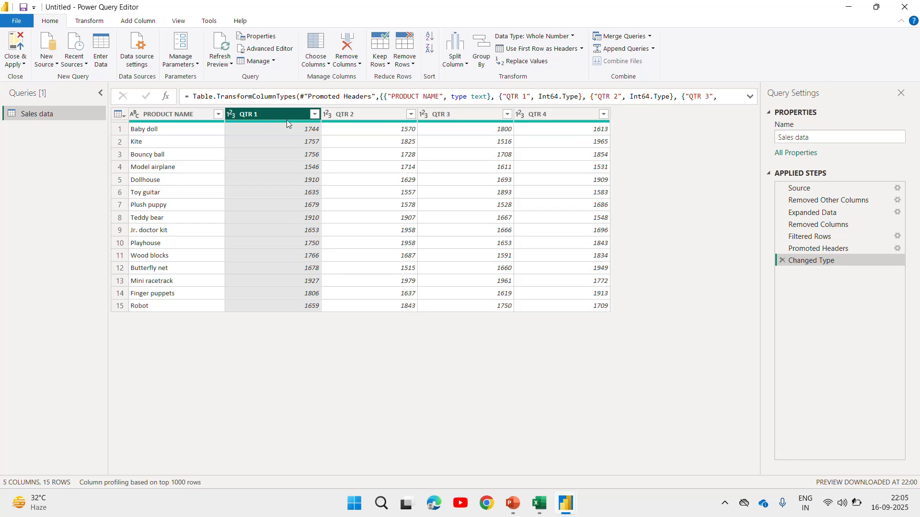
left_click(355, 117)
left_click(445, 116)
left_click(546, 117)
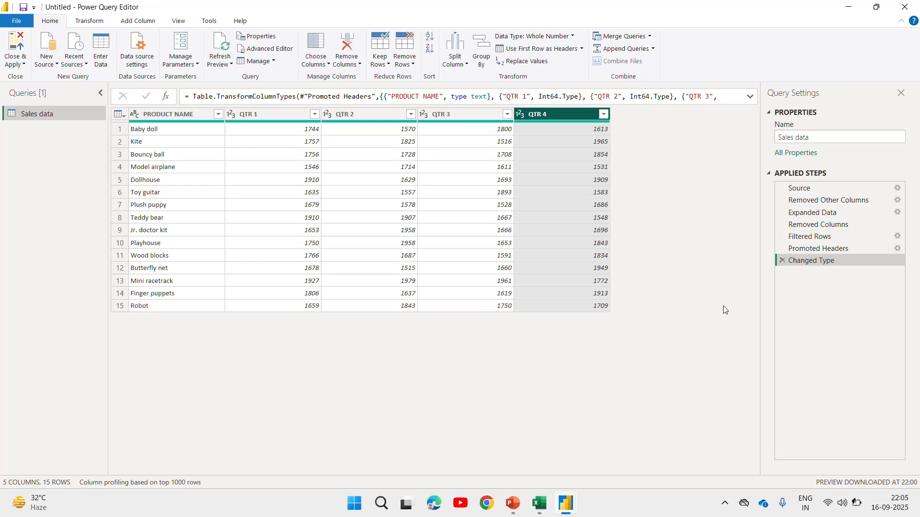
Close Power Query Editor and apply the pending query changes to load the Sales data table into the report
left_click(10, 68)
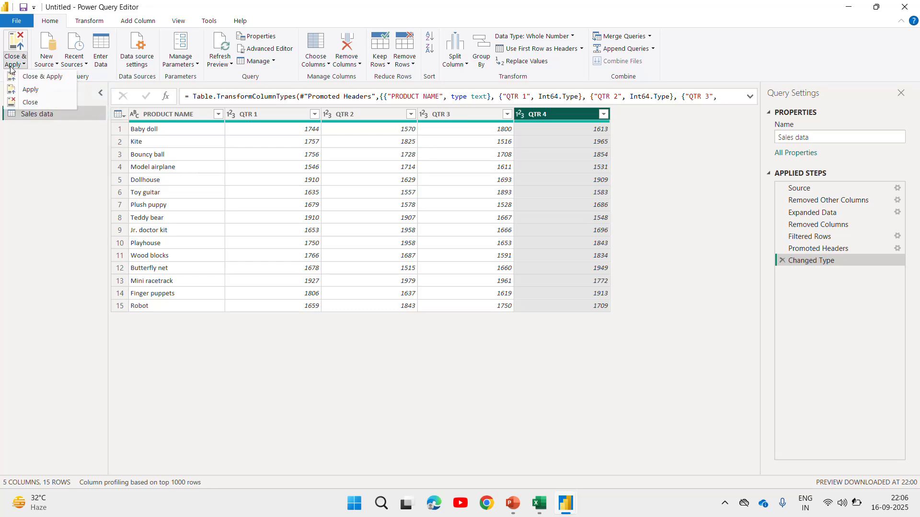
left_click(39, 79)
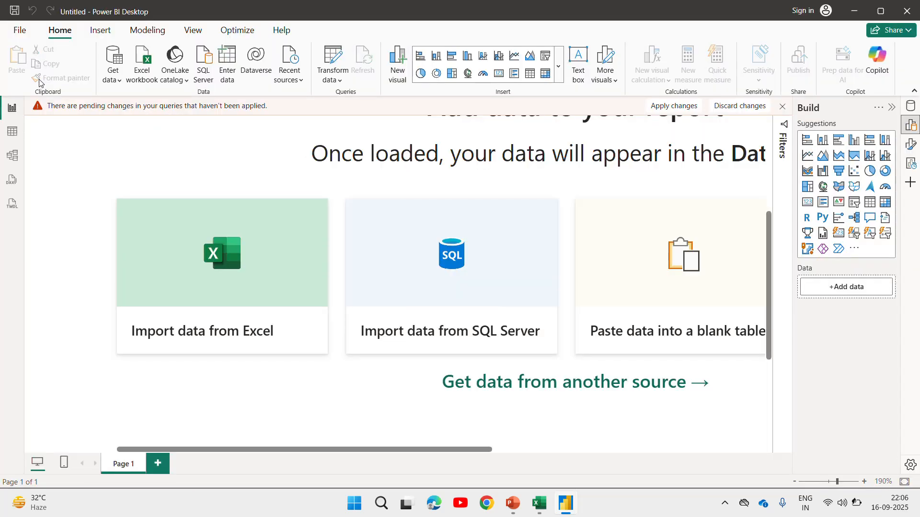
left_click(690, 111)
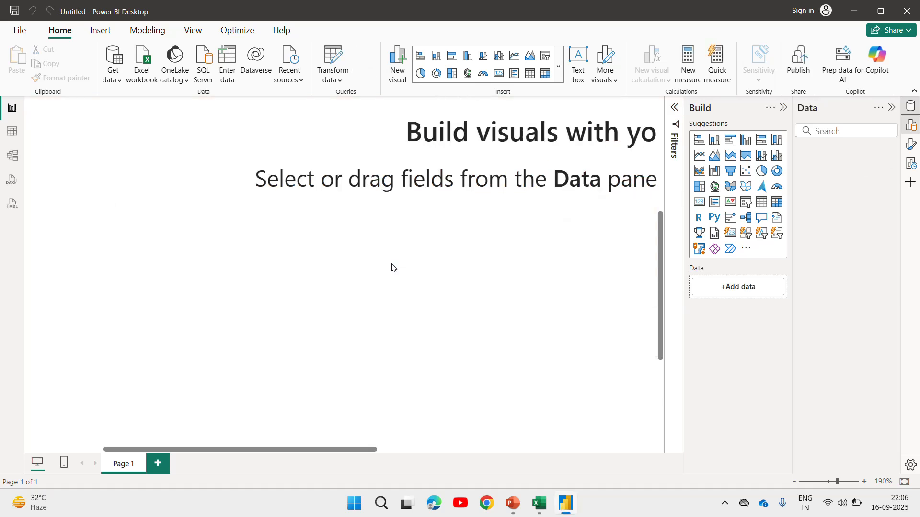
Adjust the report page zoom to 81% to show the whole canvas
left_click(827, 482)
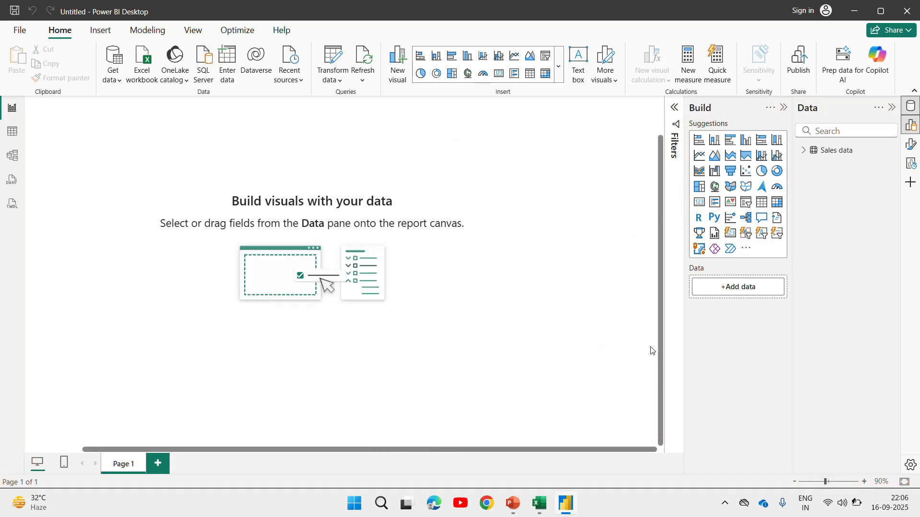
left_click_drag(662, 367, 670, 268)
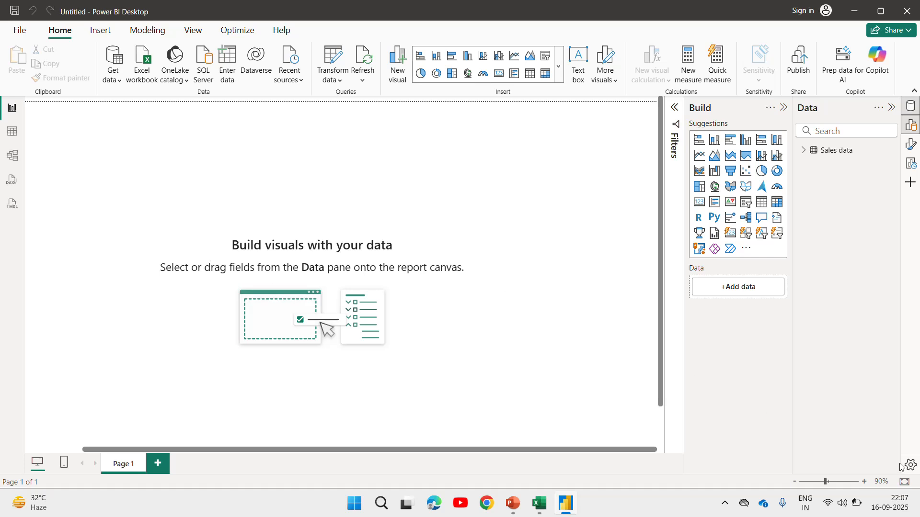
left_click(835, 482)
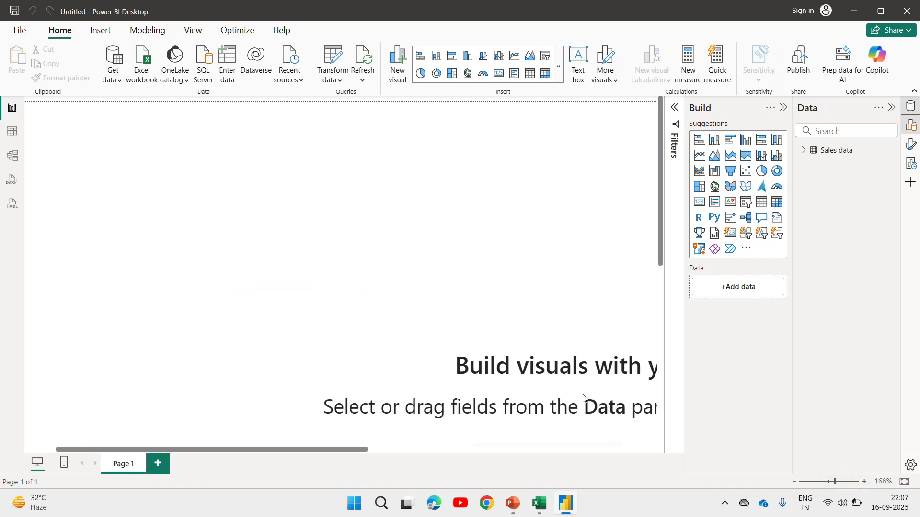
left_click_drag(328, 449, 484, 449)
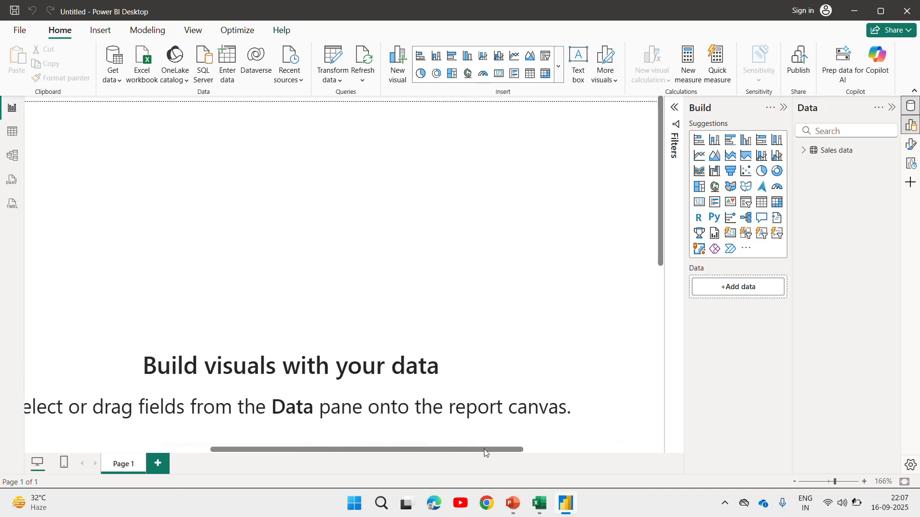
left_click_drag(660, 225, 658, 269)
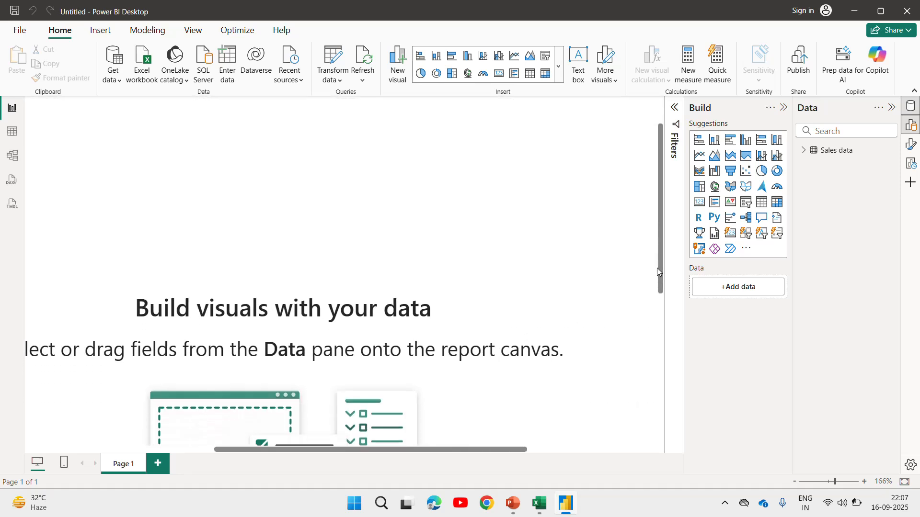
left_click_drag(506, 448, 400, 461)
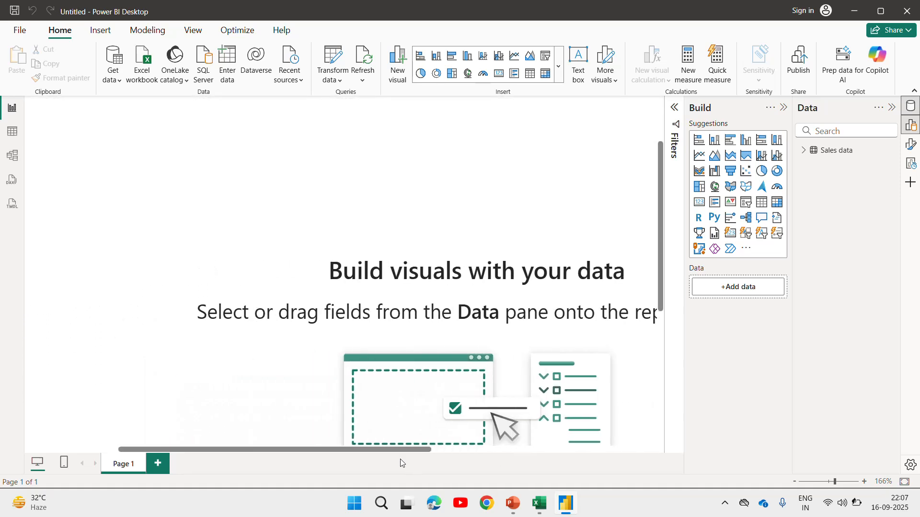
left_click(822, 481)
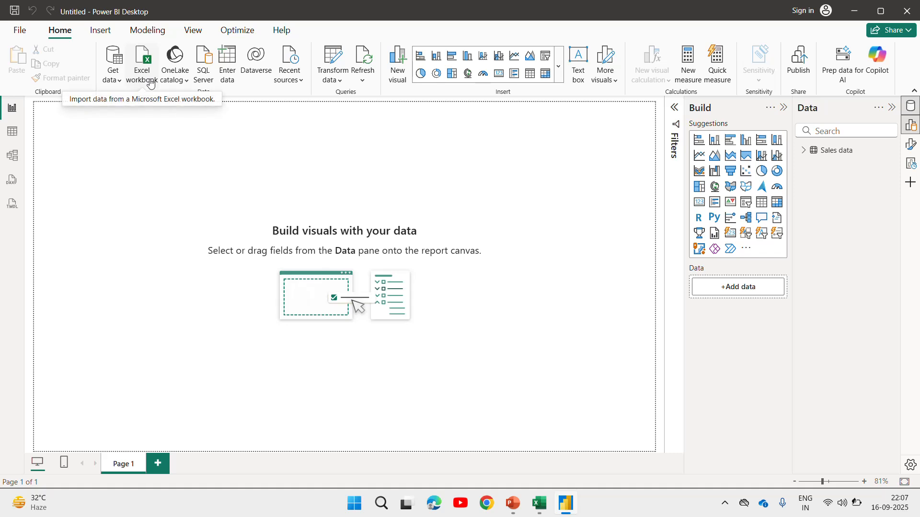
left_click(122, 84)
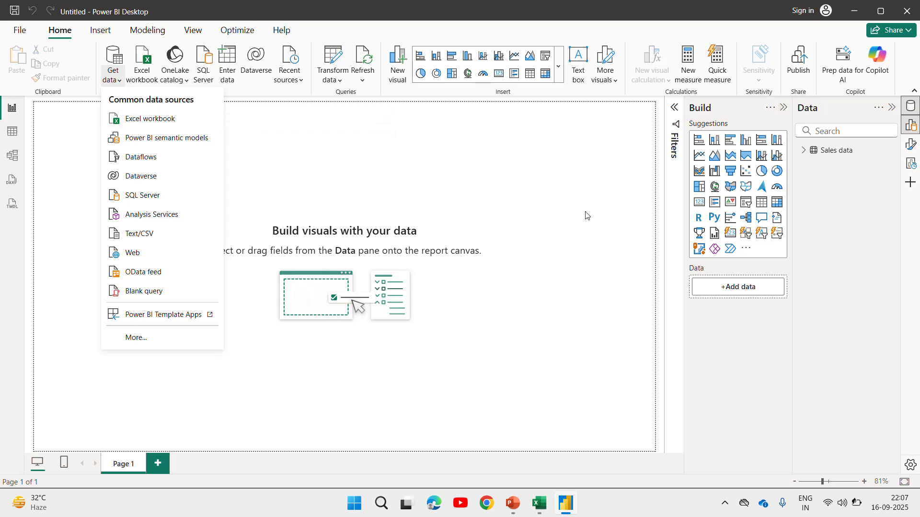
left_click(593, 274)
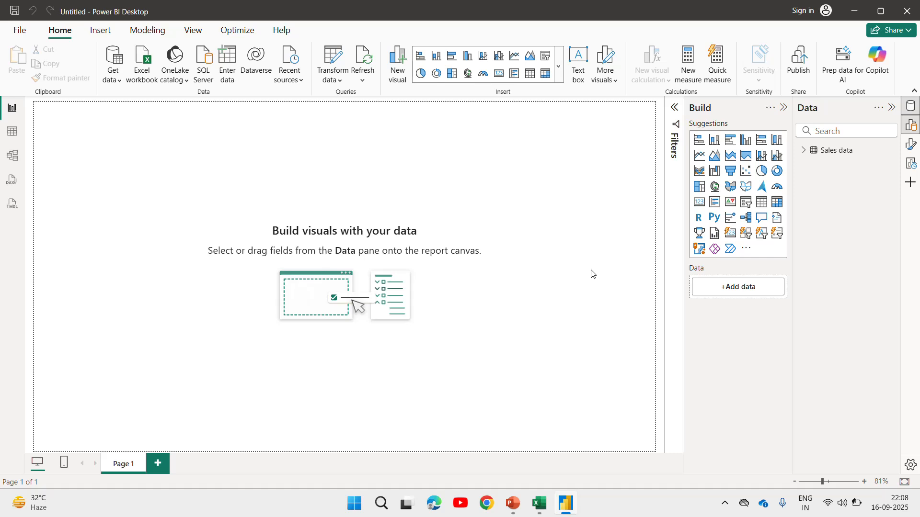
left_click(724, 507)
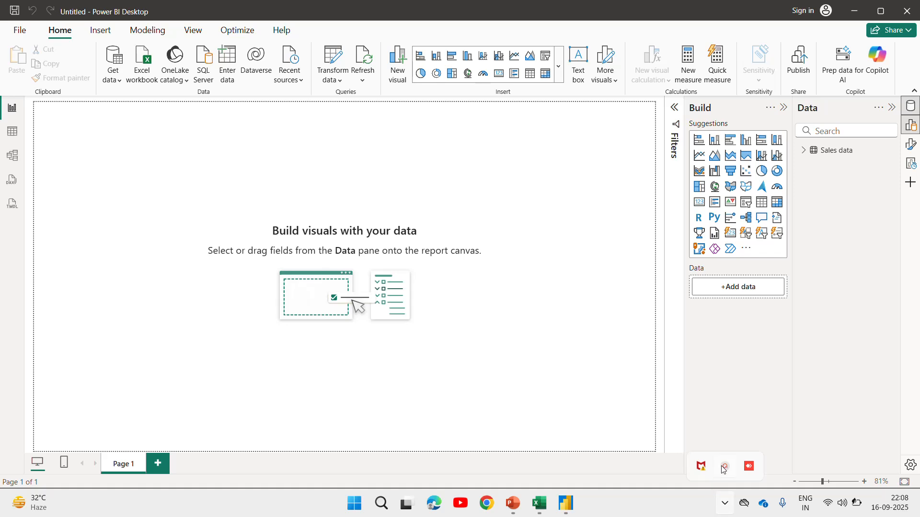
left_click(724, 467)
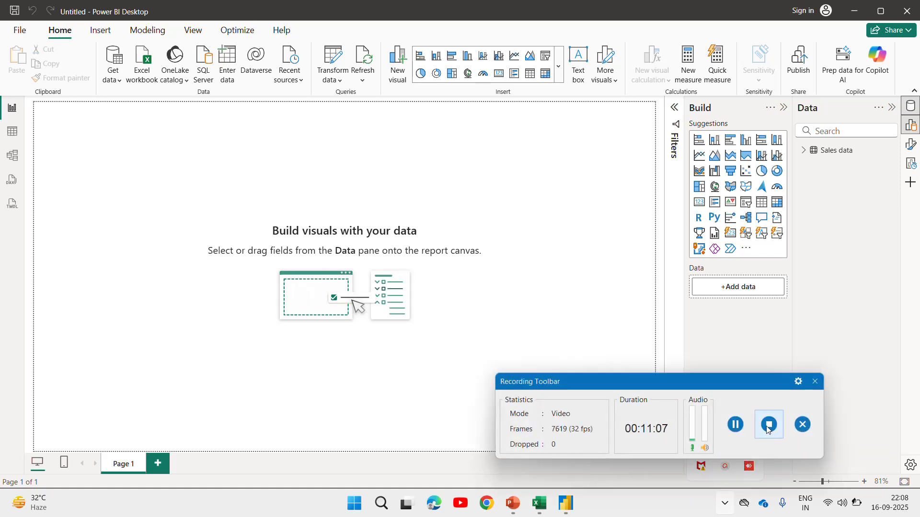